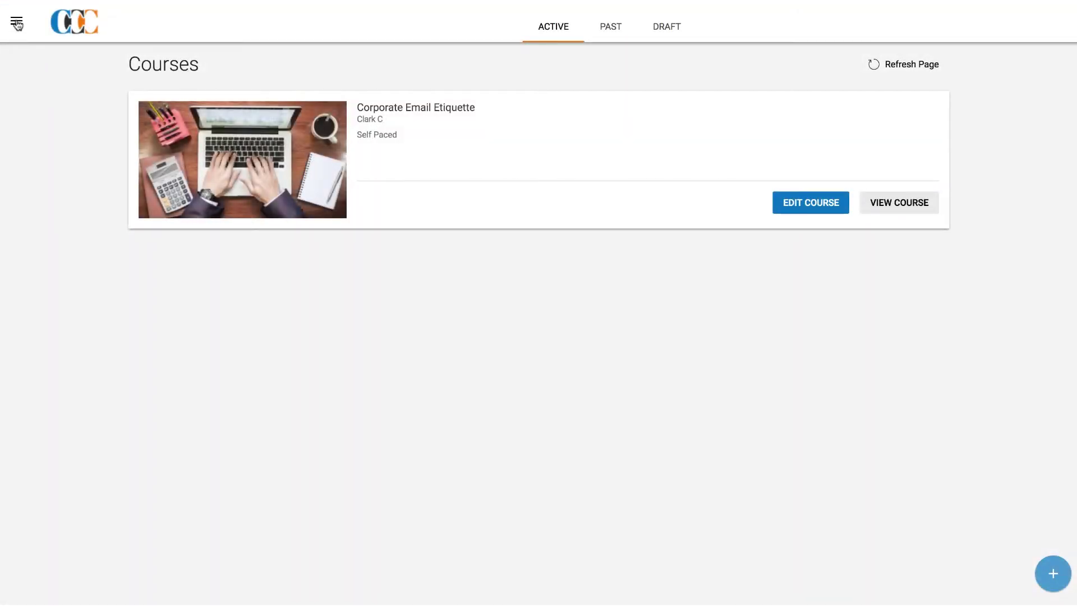
# Create a Library folder named 'Corporate Email Etiquette Files' and confirm its creation
pyautogui.click(15, 24)
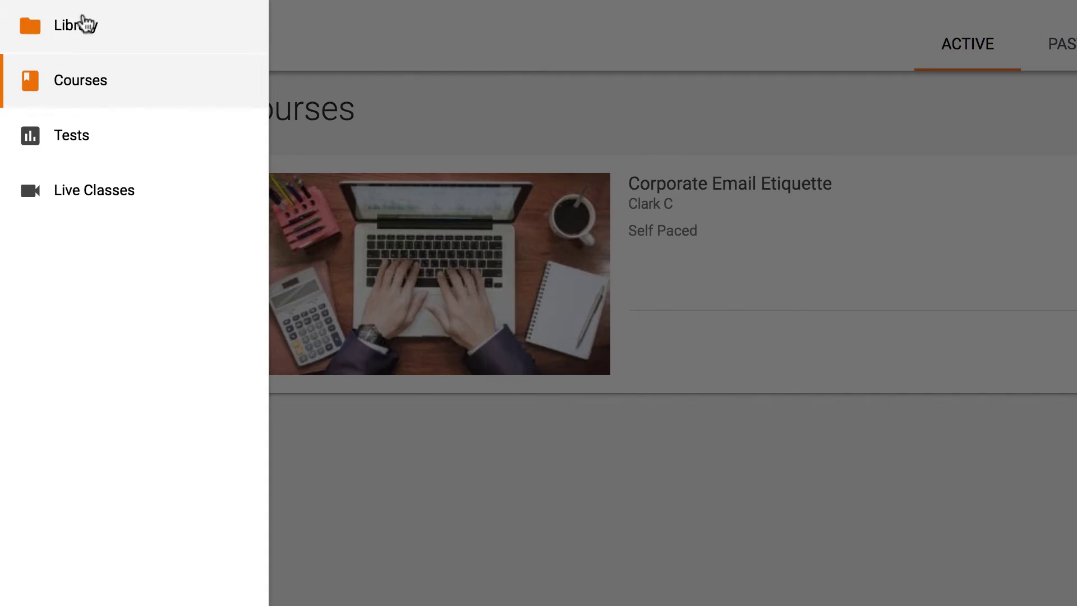
pyautogui.click(87, 23)
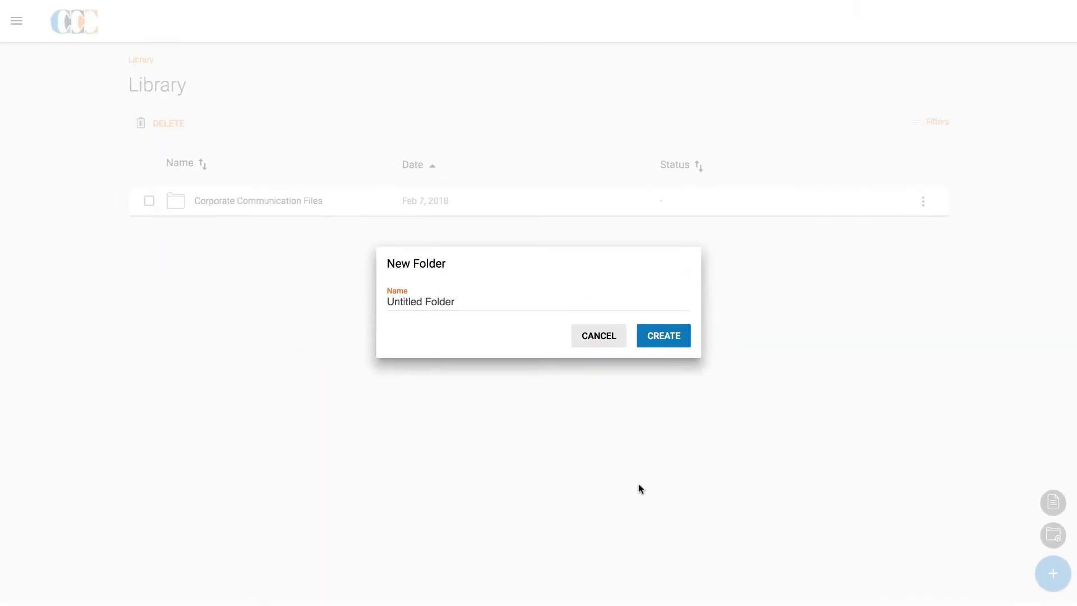
pyautogui.moveTo(459, 302); pyautogui.dragTo(368, 303)
pyautogui.write('Corporate')
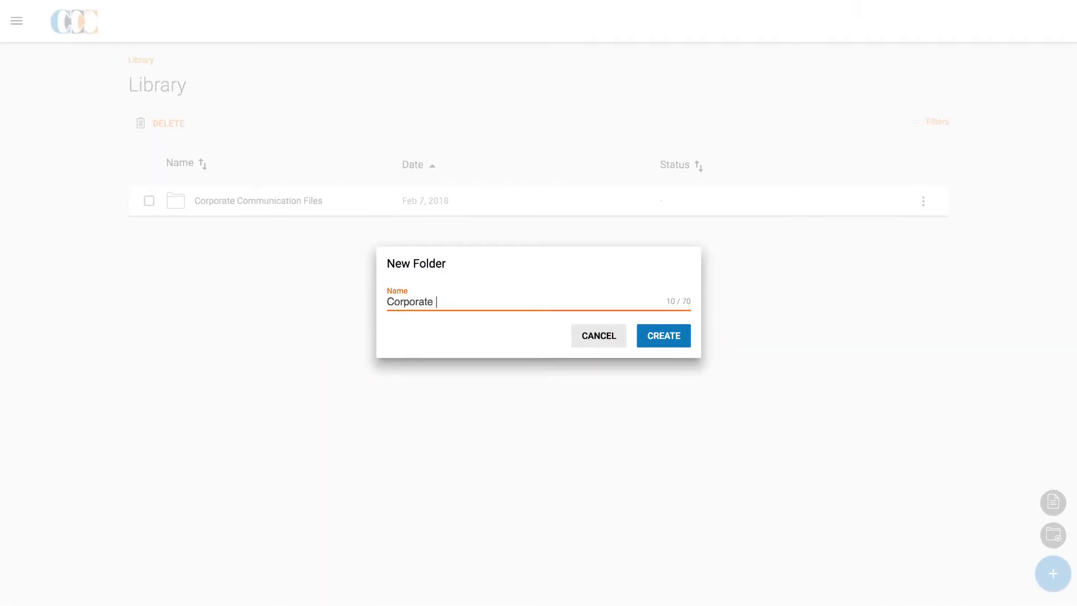
pyautogui.write('Ema')
pyautogui.write('iqu')
pyautogui.write('e Files')
pyautogui.click(665, 334)
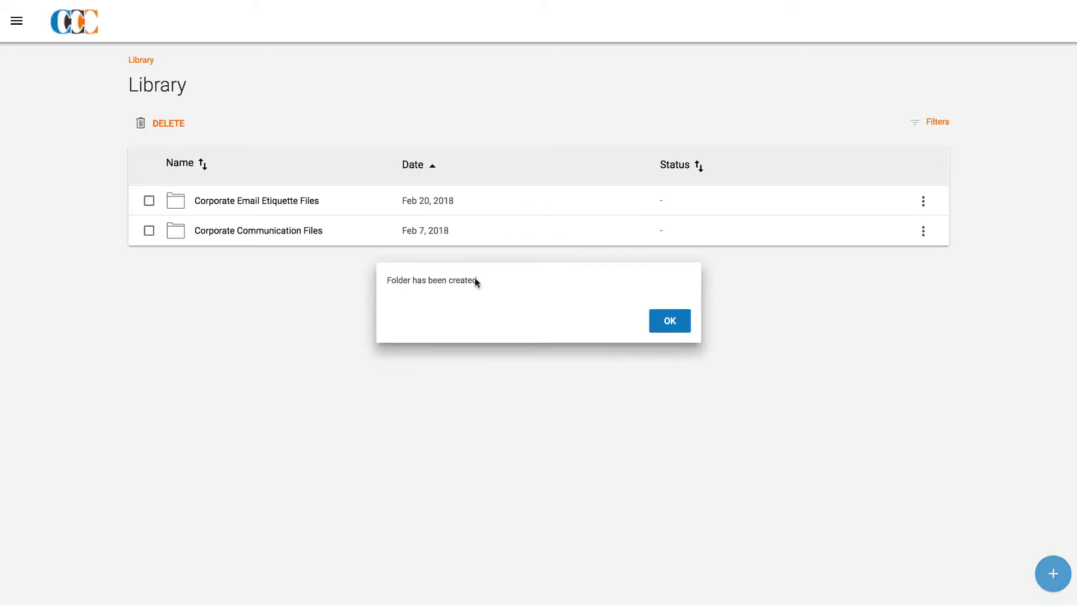
pyautogui.click(669, 324)
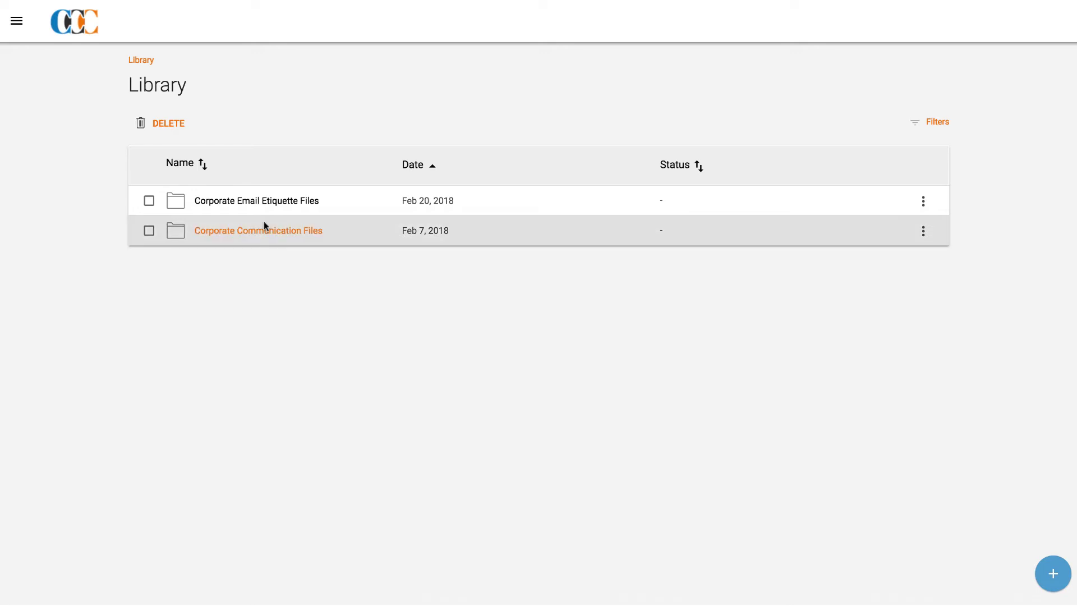
# Inside the new folder, start a file upload and browse the computer for a file
pyautogui.click(267, 200)
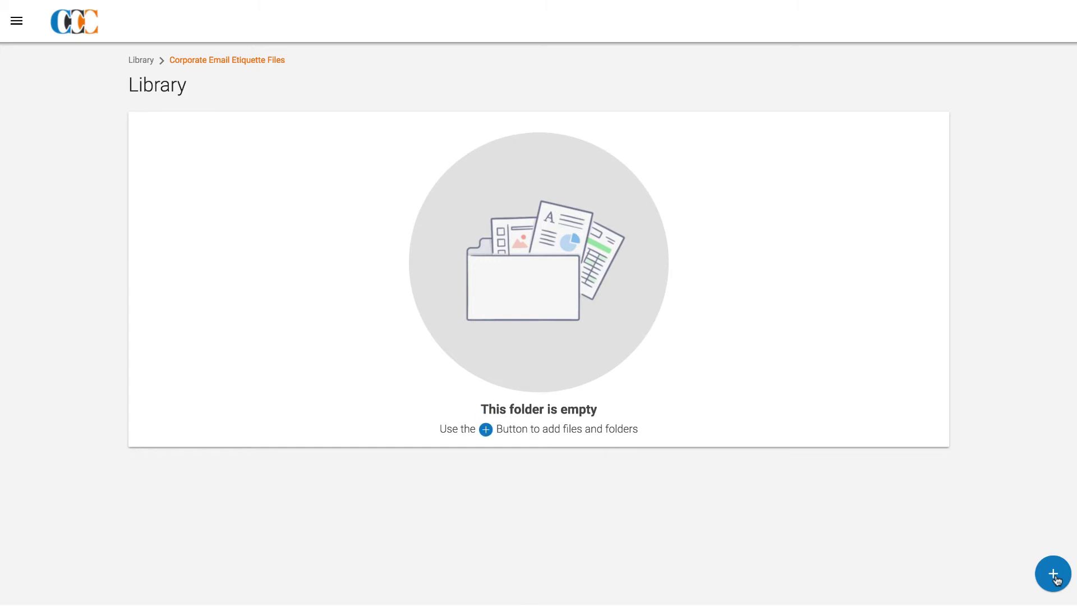
pyautogui.click(1053, 576)
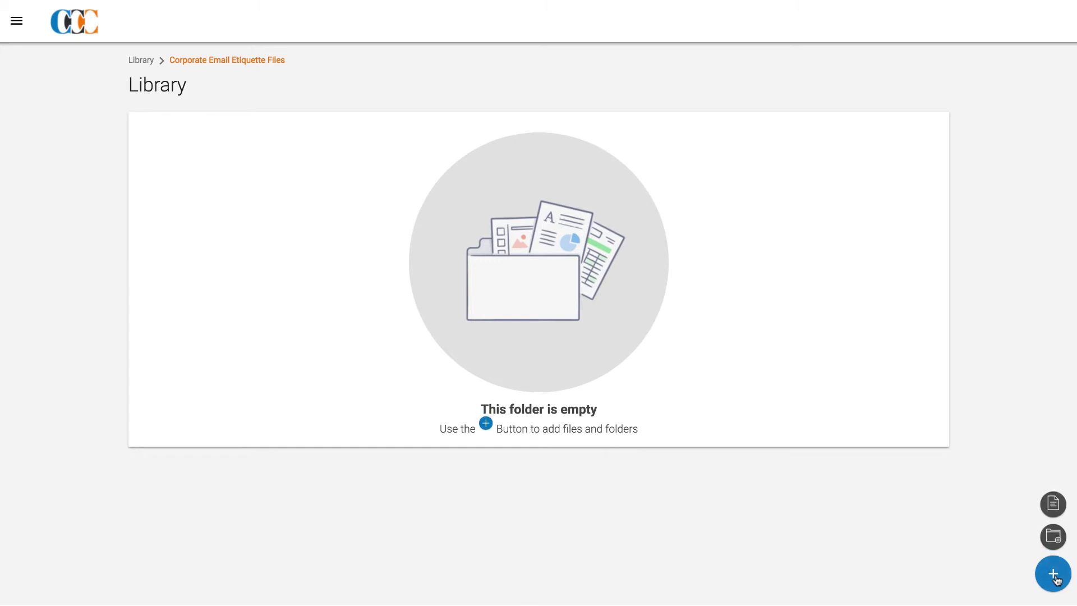
pyautogui.click(1054, 500)
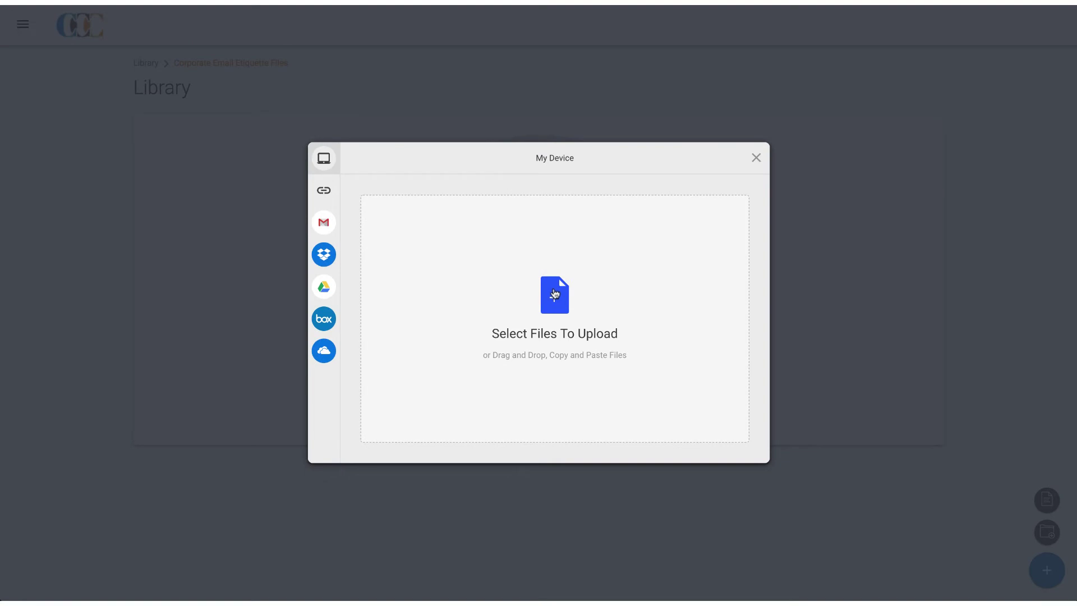
pyautogui.click(554, 294)
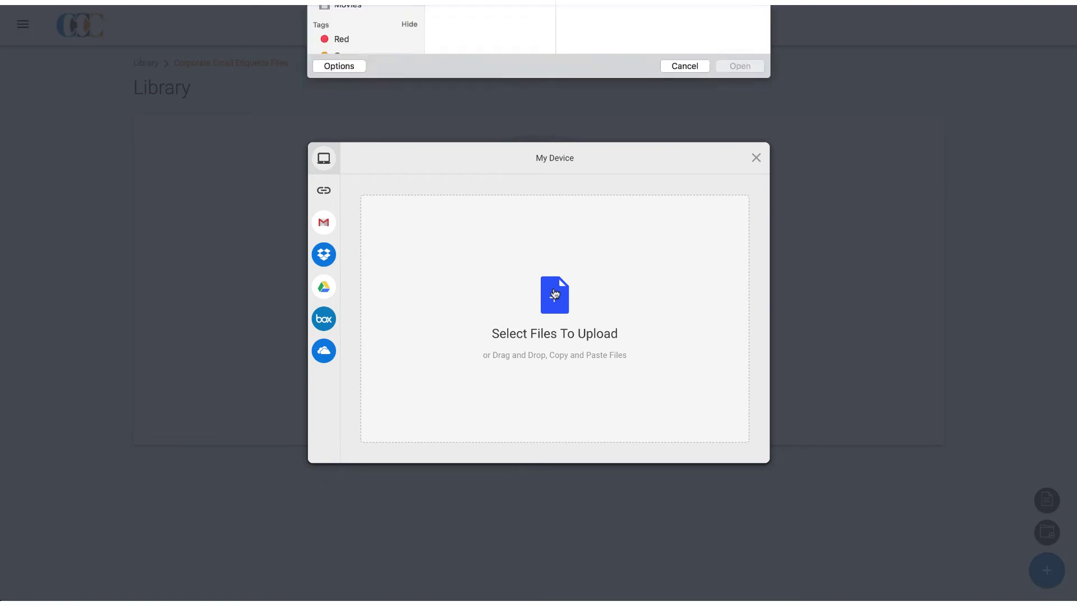
# Upload The Perfect Email.doc from the Desktop's Corporate Email Etiquette folder
pyautogui.click(530, 16)
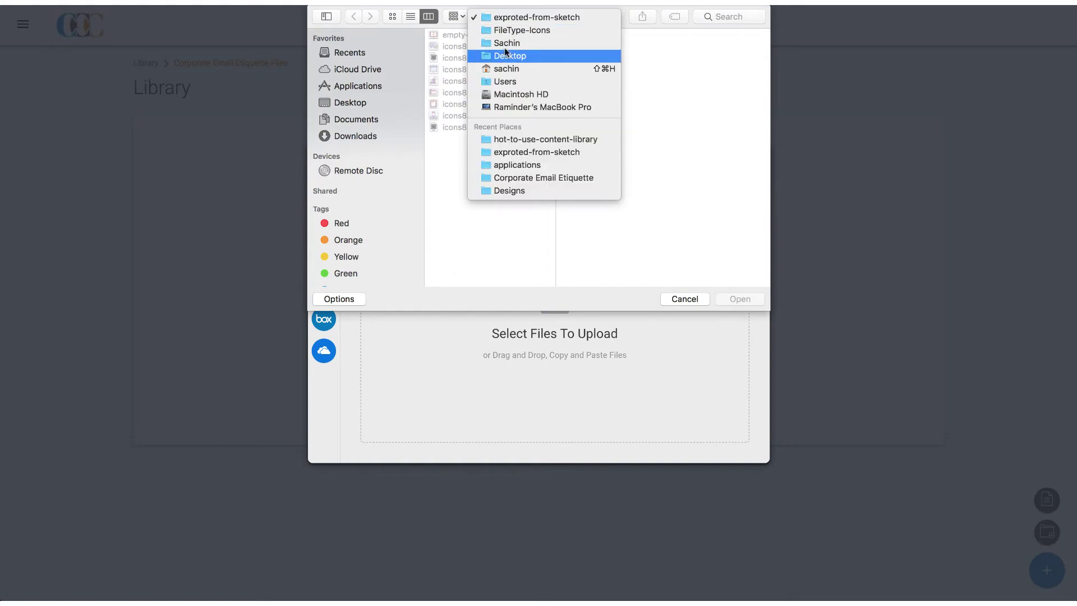
pyautogui.click(530, 56)
pyautogui.click(471, 81)
pyautogui.click(589, 56)
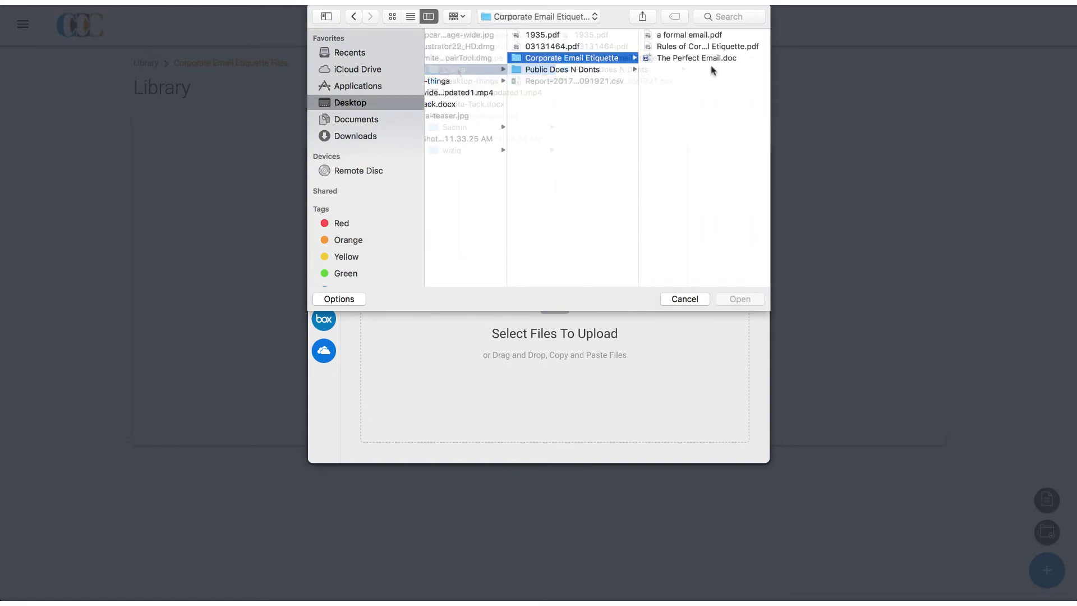
pyautogui.doubleClick(714, 57)
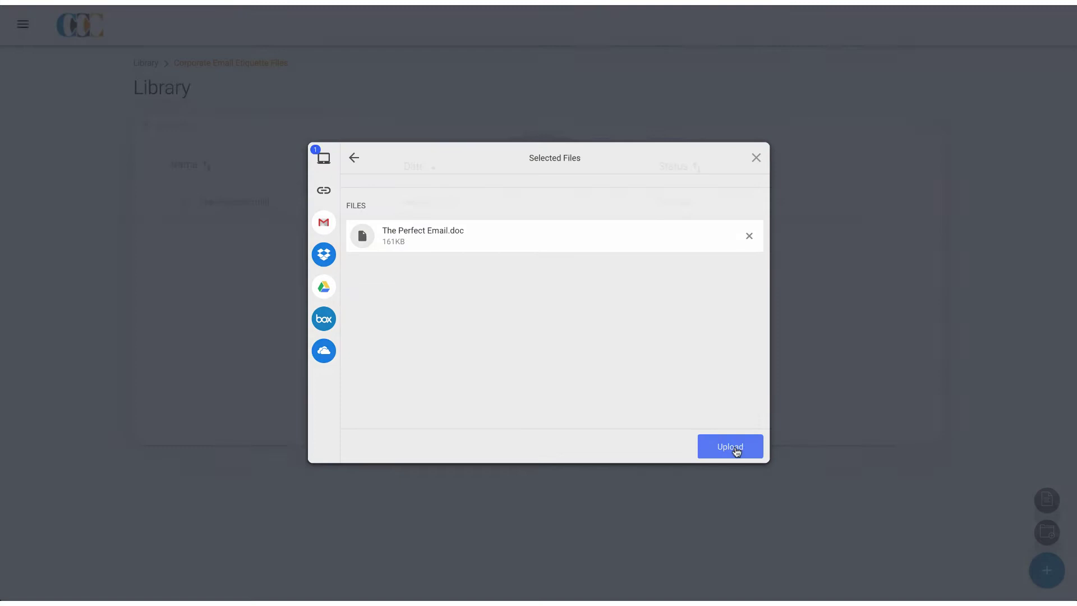
pyautogui.click(732, 447)
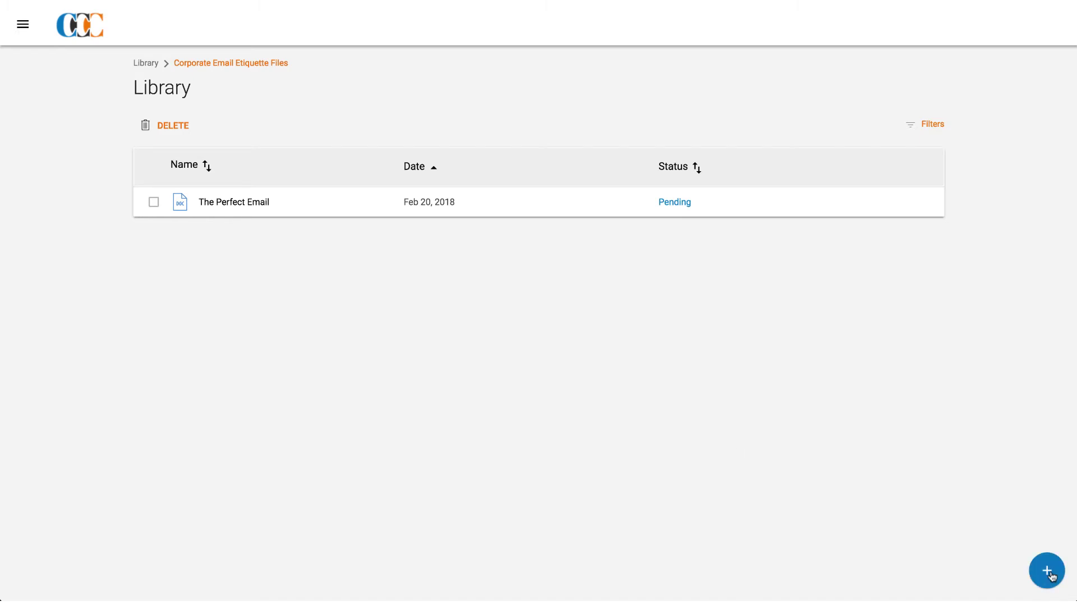
# Upload the 23_Rules_of_Corporate_Email_Etiquette PDF via its pasted web link (URL)
pyautogui.moveTo(1047, 571)
pyautogui.click(1048, 501)
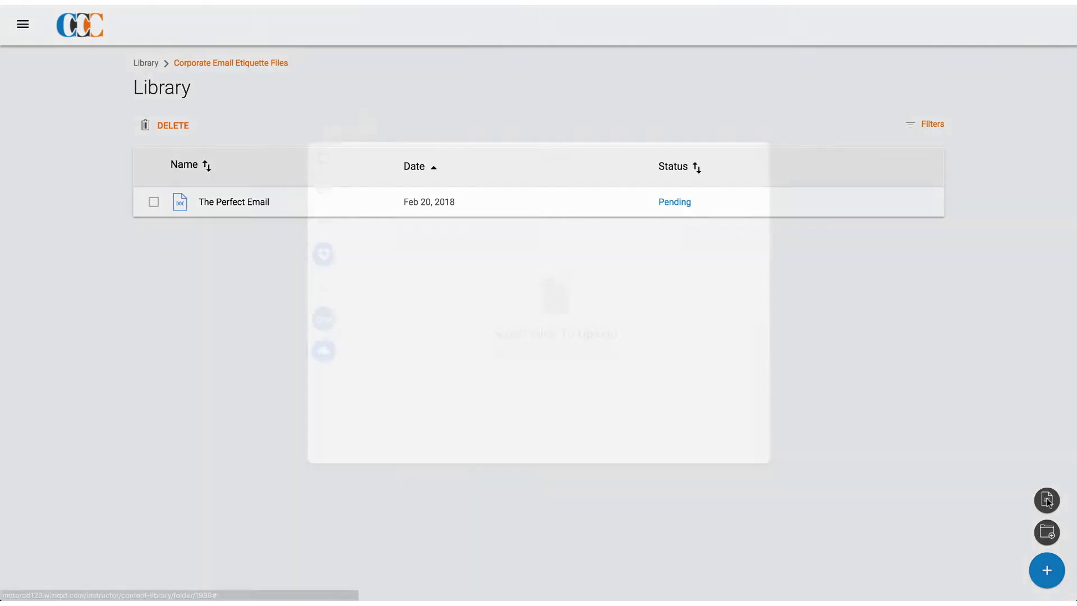
pyautogui.click(324, 192)
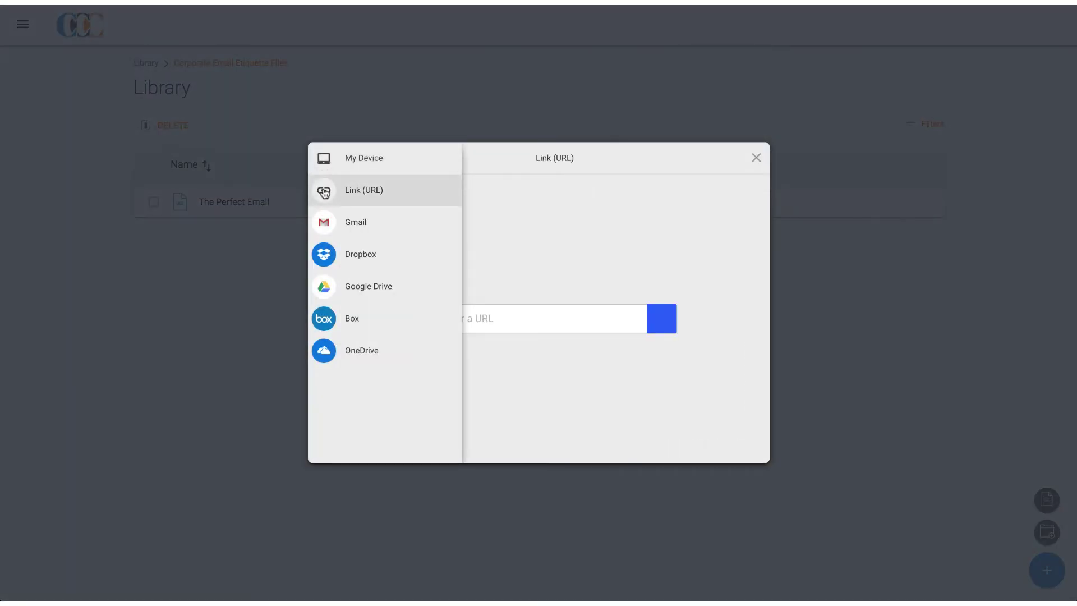
pyautogui.click(513, 316)
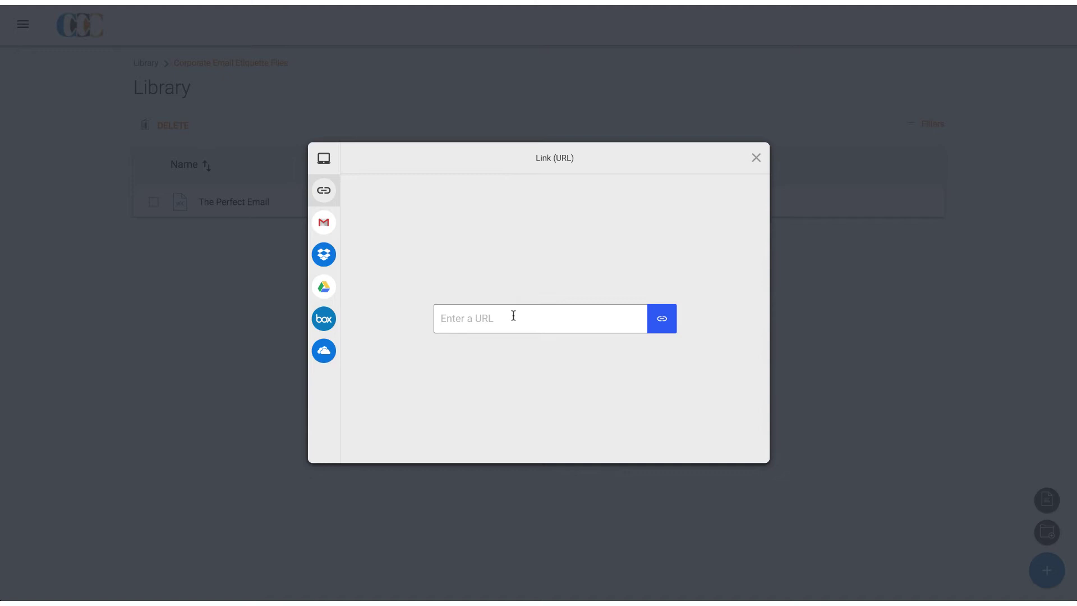
pyautogui.hotkey('ctrl', 'v')
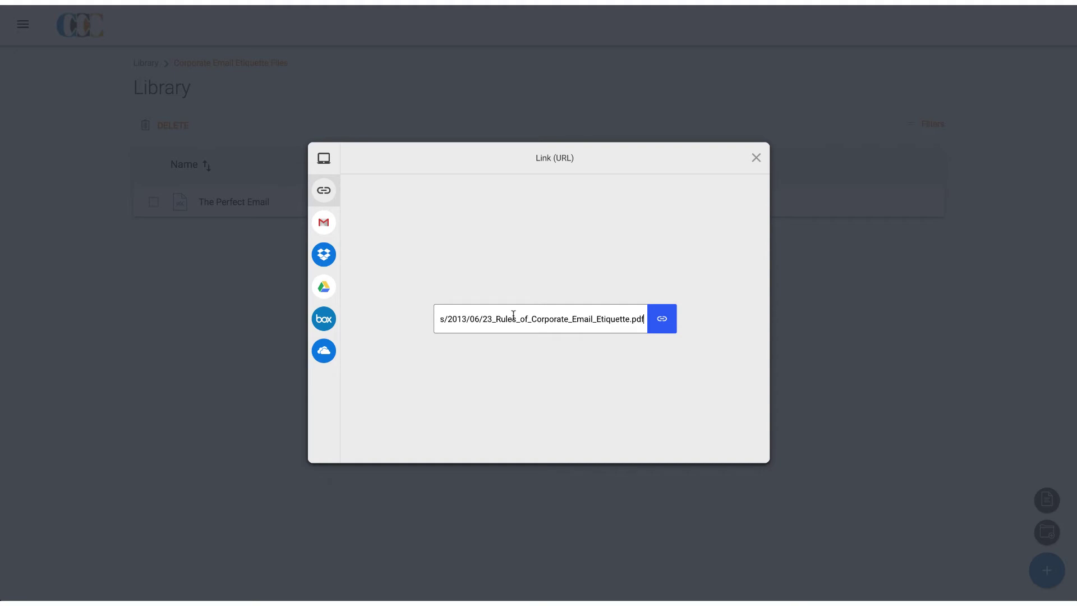
pyautogui.click(666, 322)
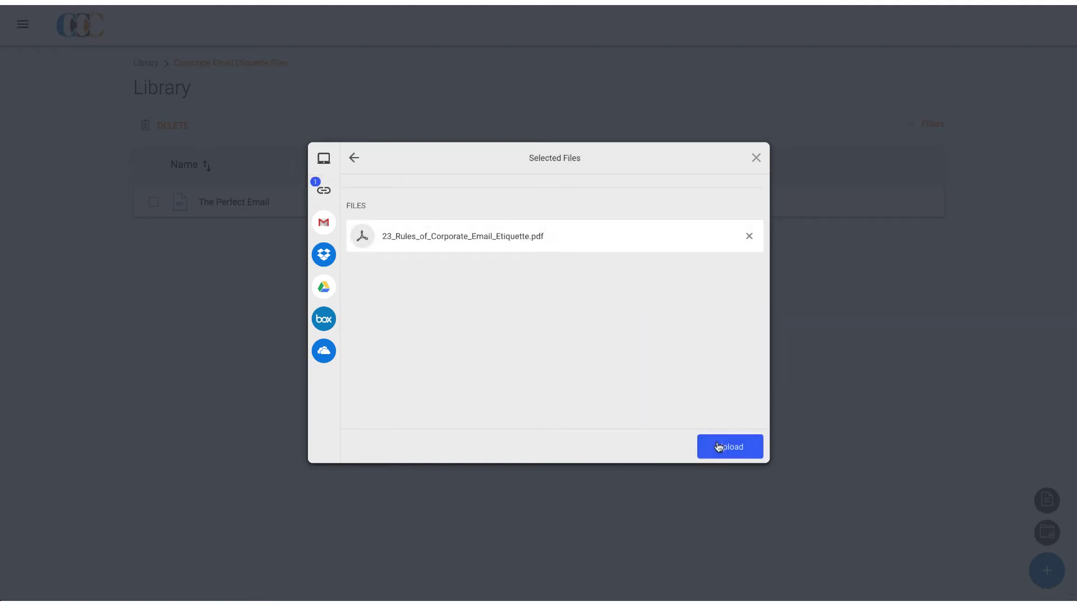
pyautogui.click(718, 446)
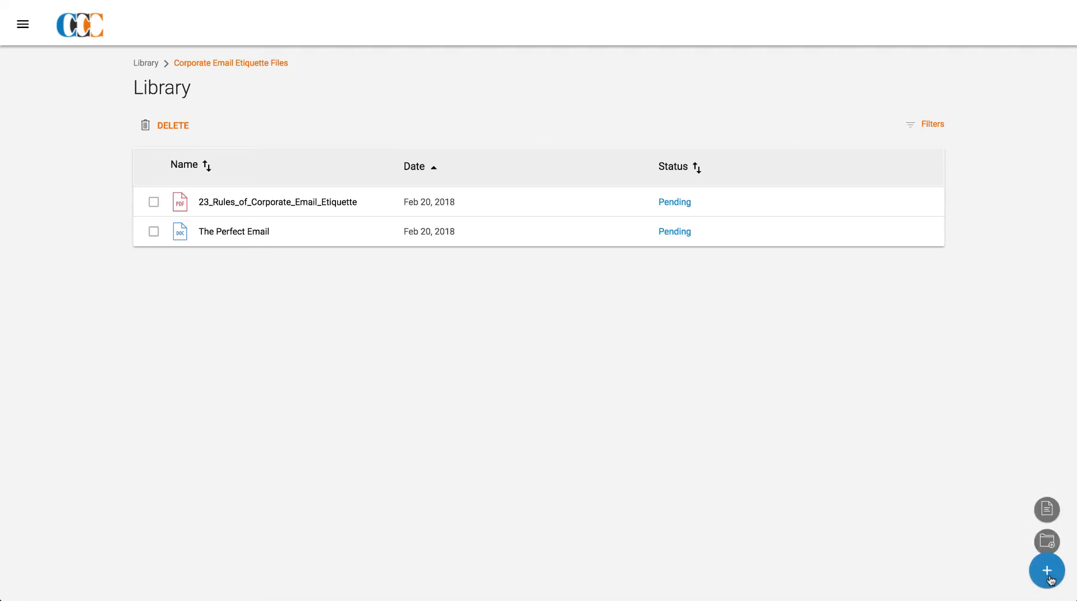
# Connect the Gmail account, signing in and granting access to browse its files
pyautogui.click(1046, 501)
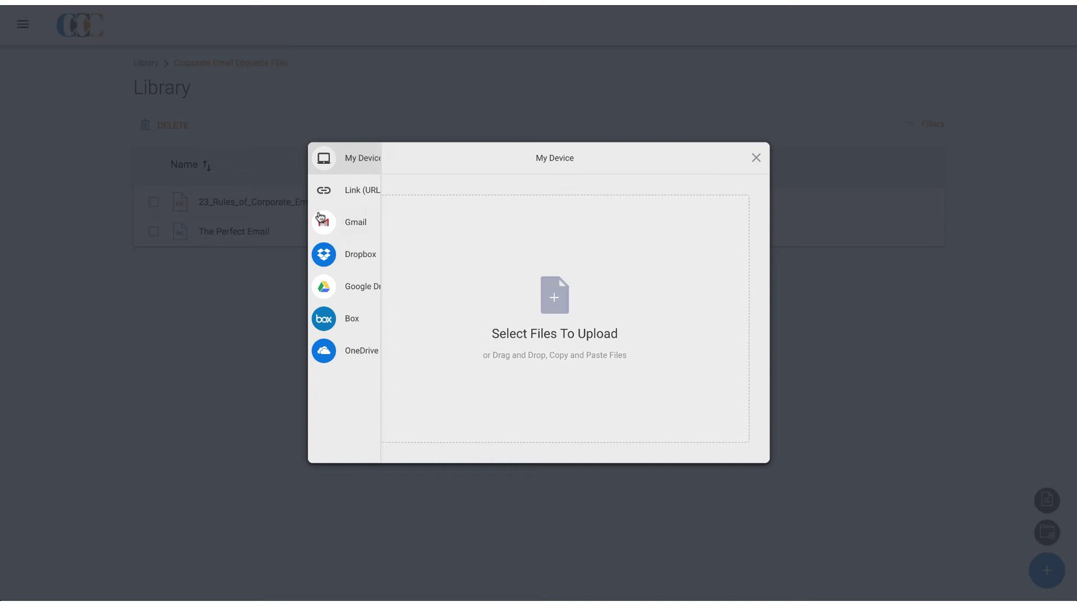
pyautogui.moveTo(326, 228)
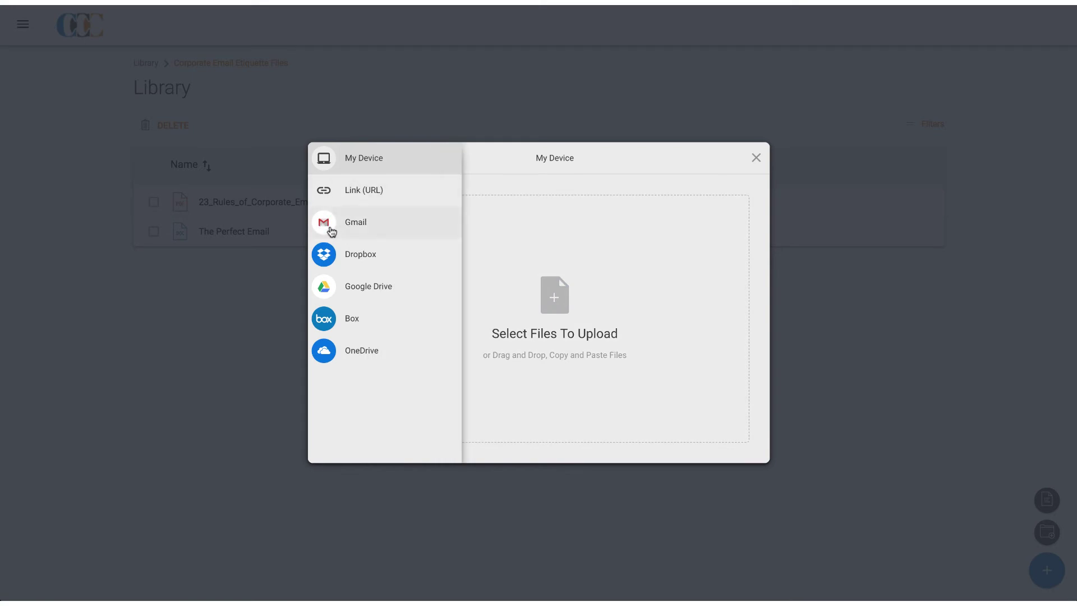
pyautogui.click(338, 221)
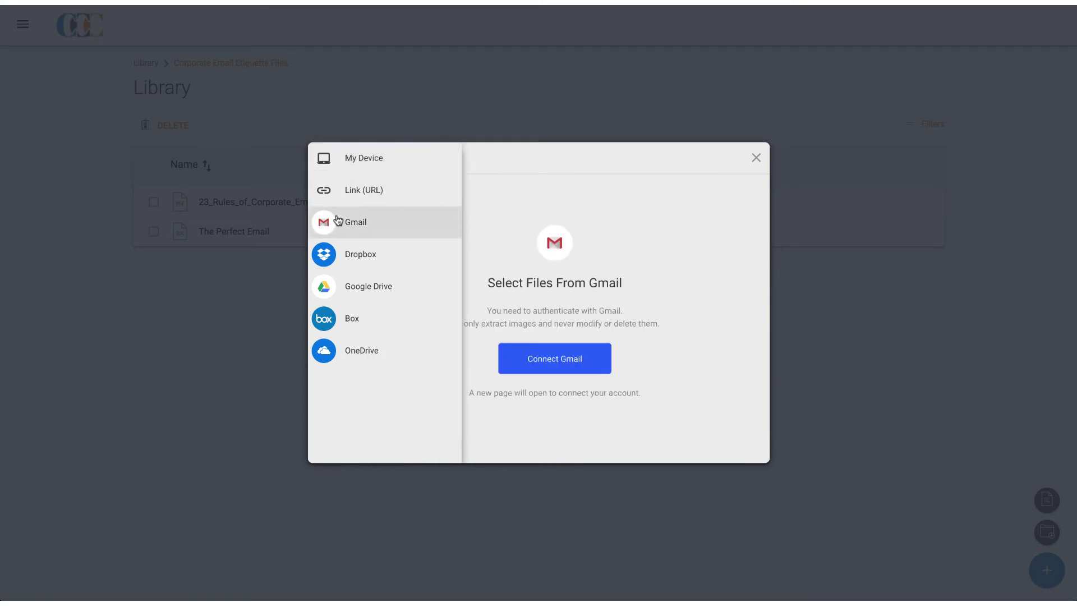
pyautogui.click(563, 354)
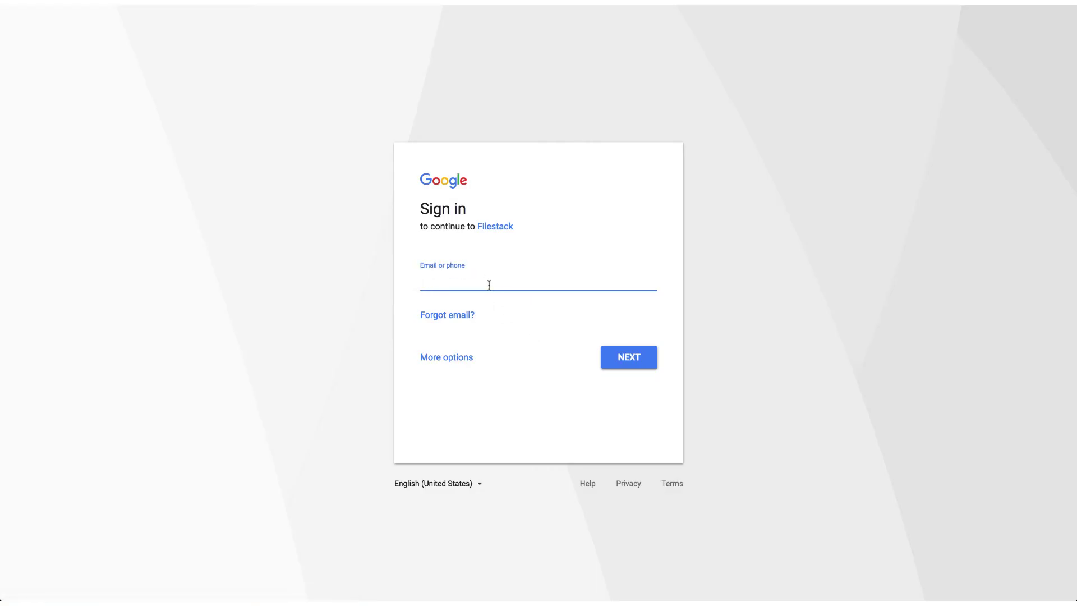
pyautogui.click(632, 354)
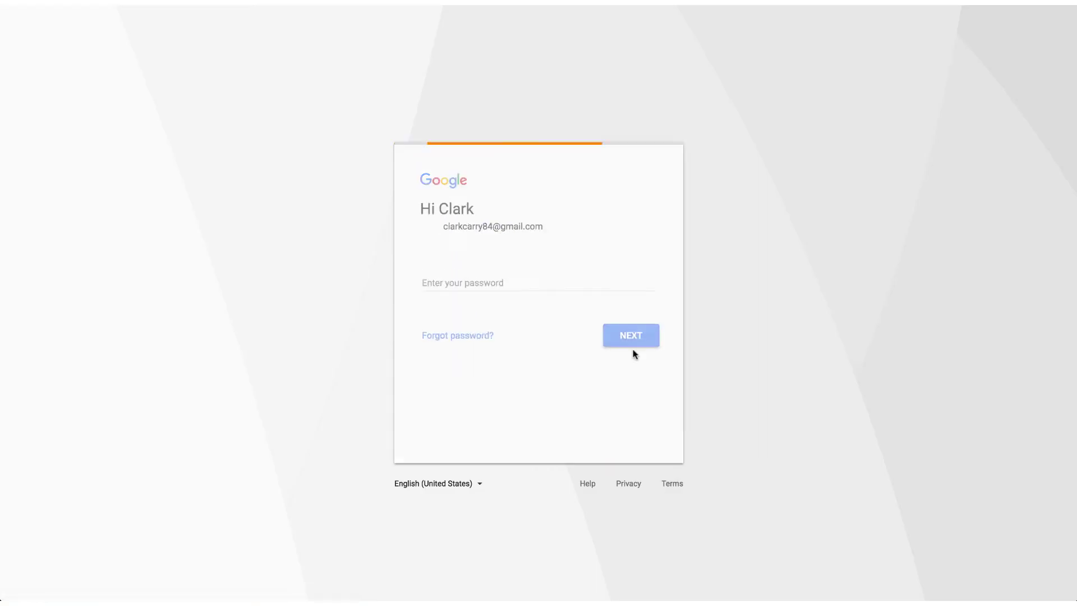
pyautogui.write('••••••••••')
pyautogui.click(622, 336)
pyautogui.click(630, 404)
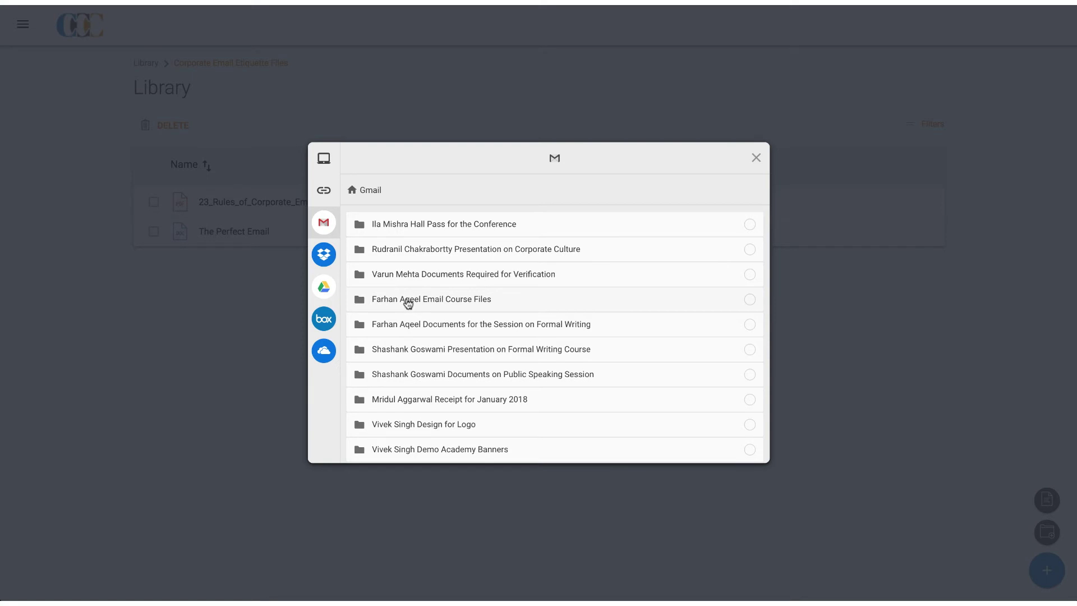
# Upload Email Ninja.pptx from the Gmail email course folder
pyautogui.click(407, 301)
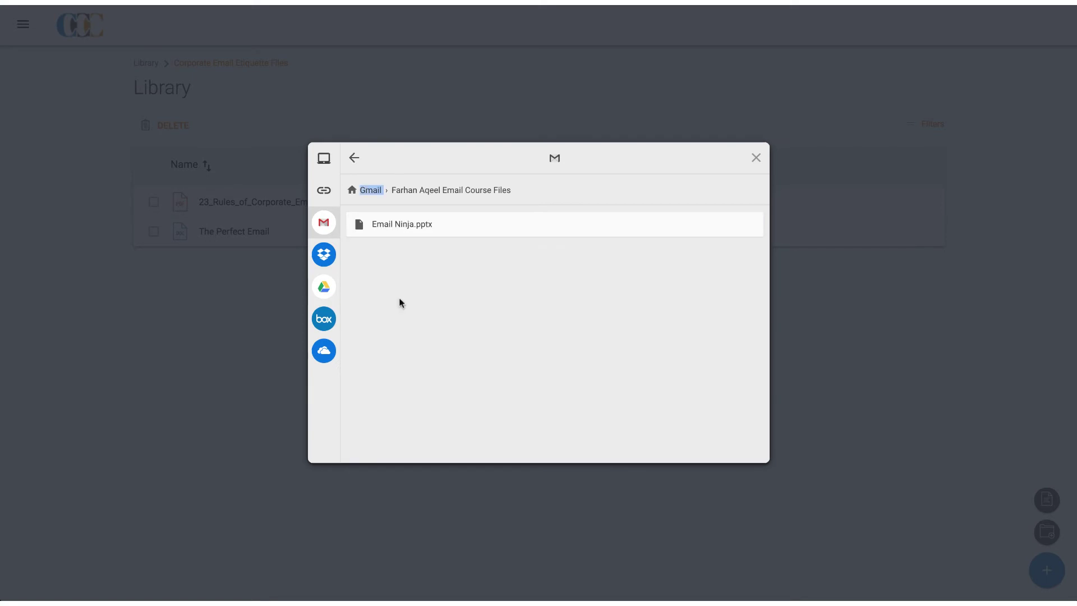
pyautogui.click(412, 226)
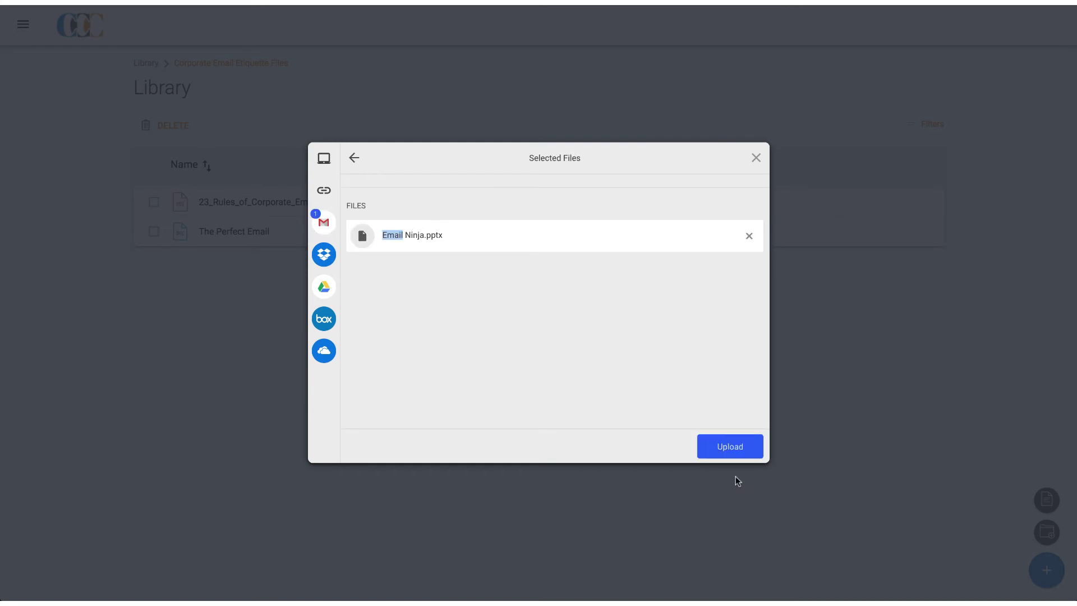
pyautogui.click(731, 447)
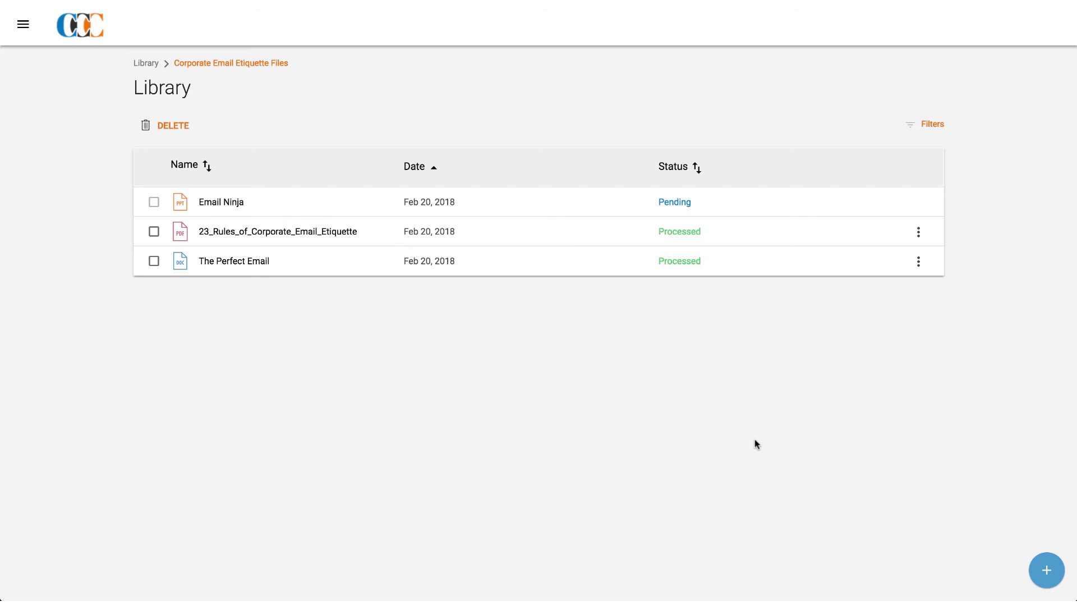
# Connect the Google Drive account, choosing the Google account and allowing access
pyautogui.click(1051, 581)
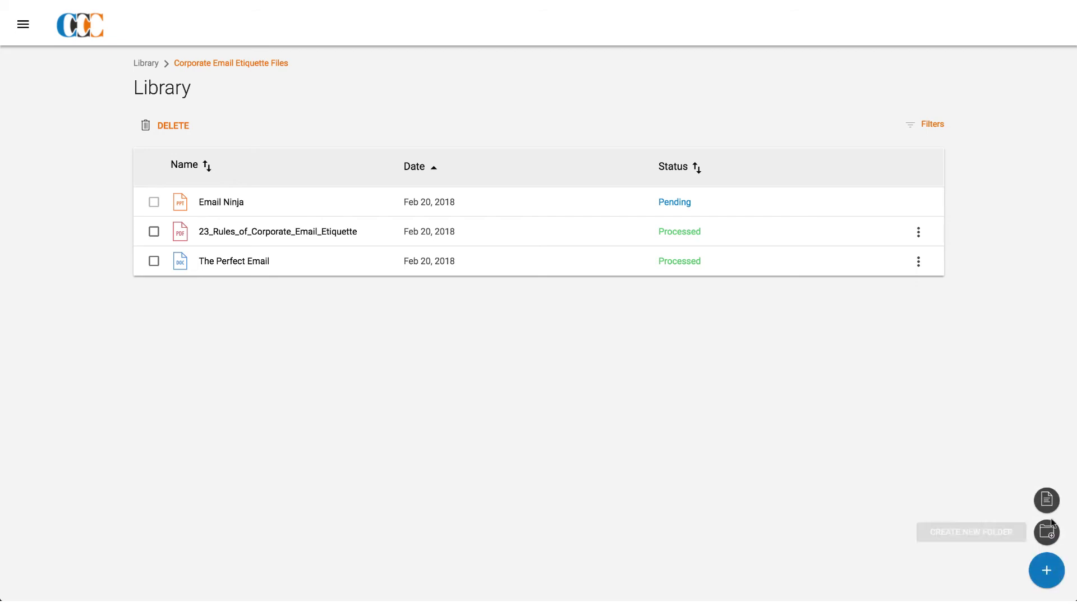
pyautogui.click(1047, 499)
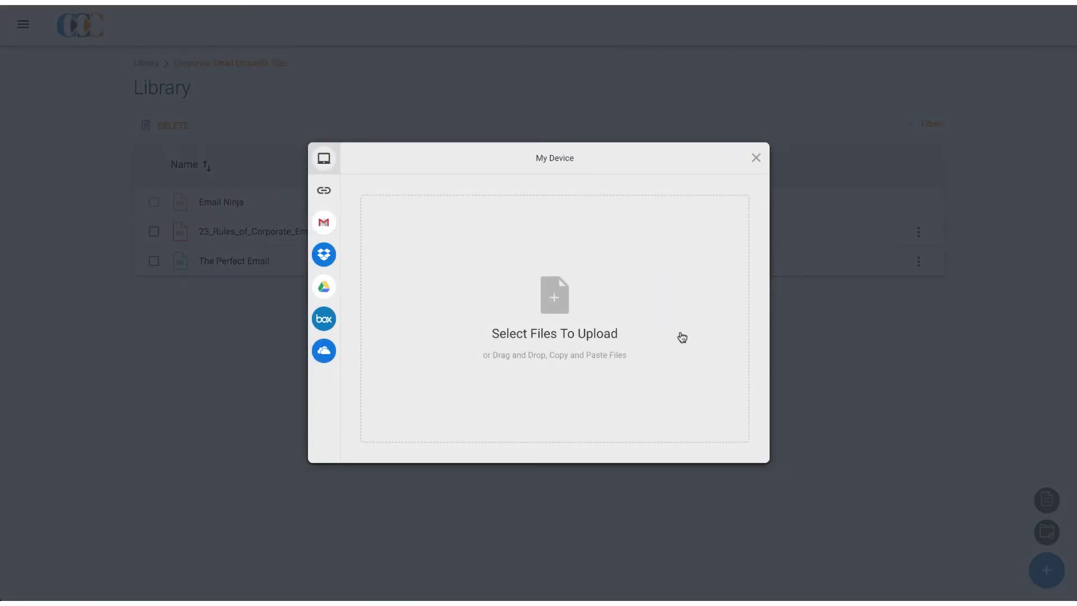
pyautogui.click(326, 287)
pyautogui.click(554, 360)
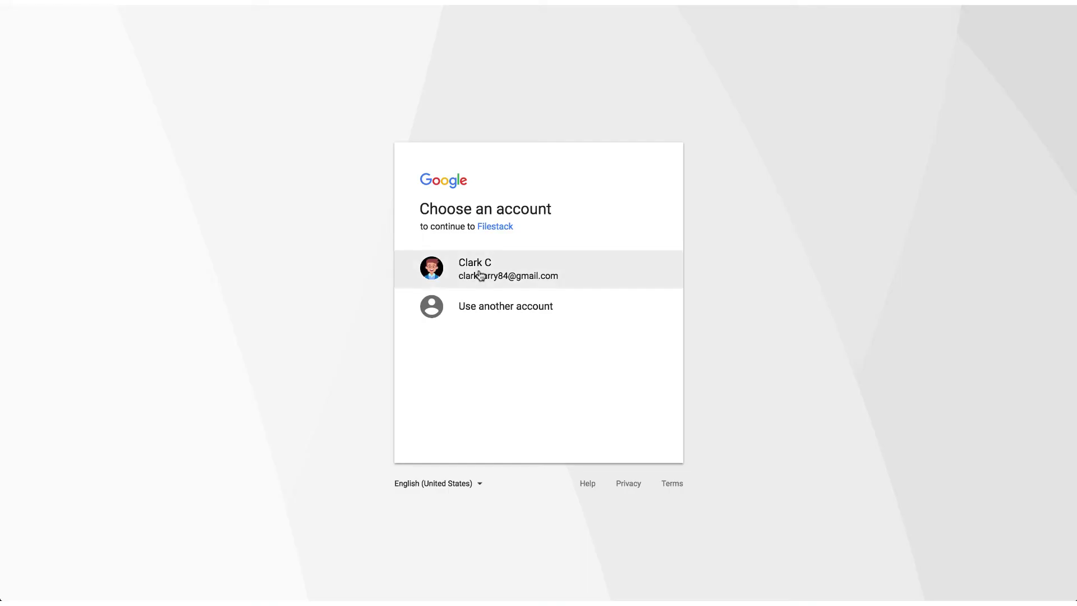
pyautogui.click(478, 274)
pyautogui.click(631, 402)
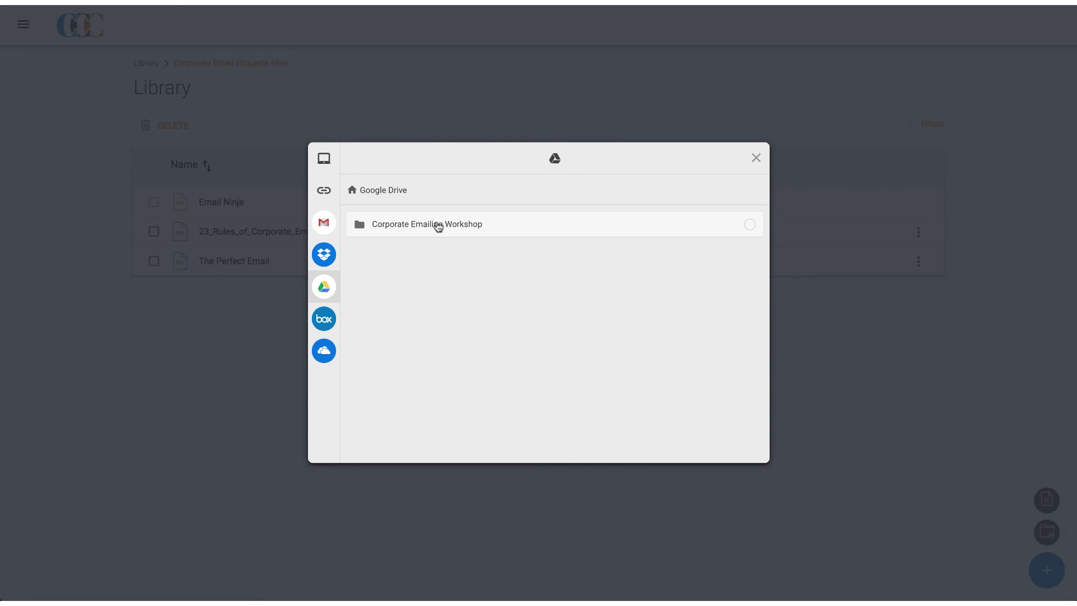
# Upload Corporate Emailing Workshop 2.mp4 from the Corporate Emailing Workshop Drive folder
pyautogui.click(437, 226)
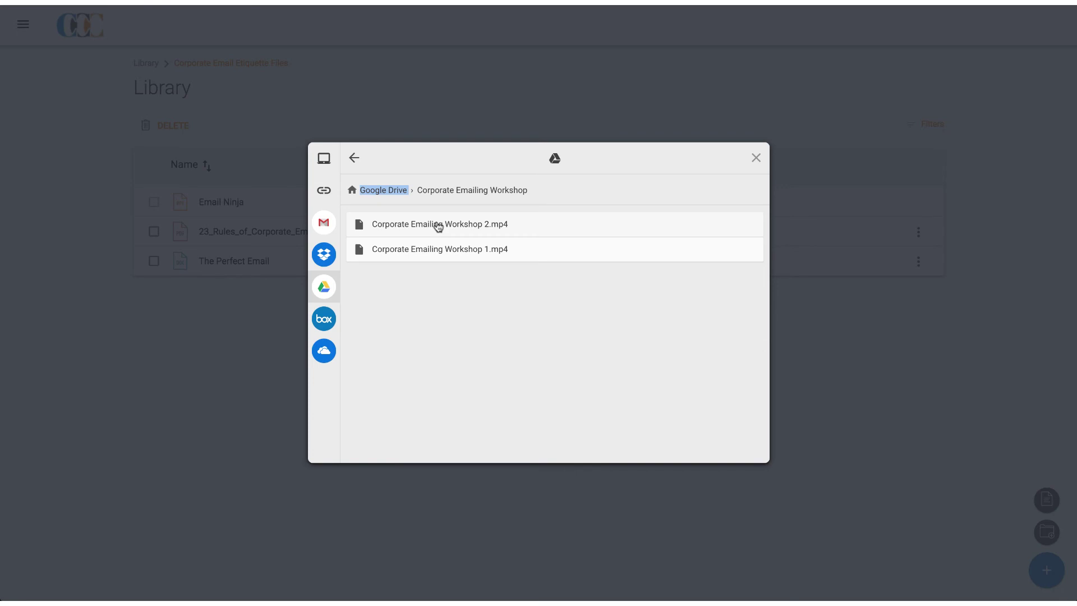
pyautogui.click(440, 227)
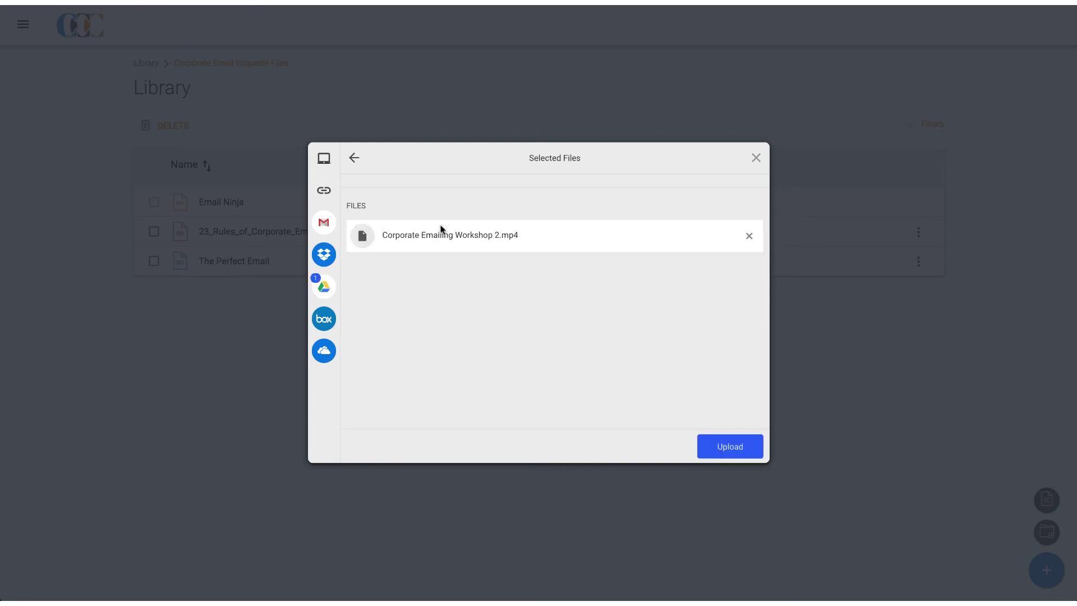
pyautogui.click(722, 449)
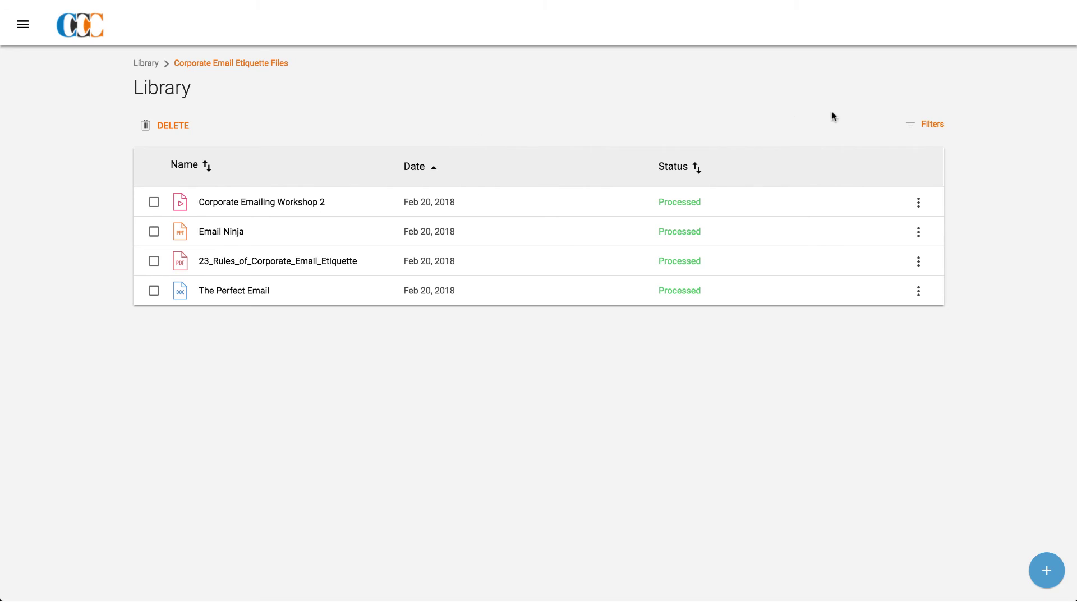
# Filter the folder's file list to Video files only
pyautogui.click(904, 129)
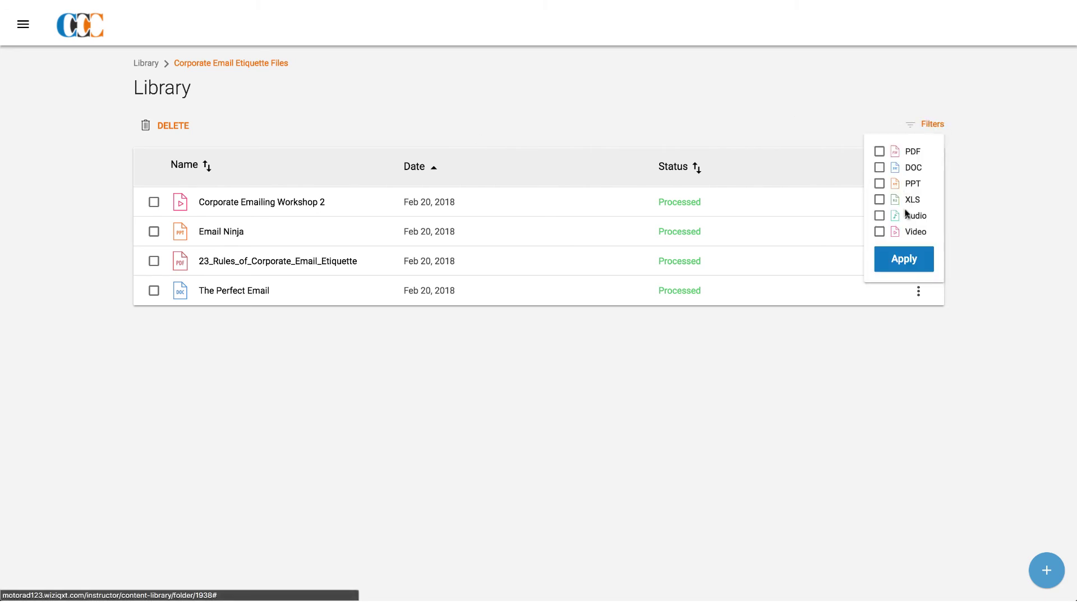
pyautogui.click(880, 232)
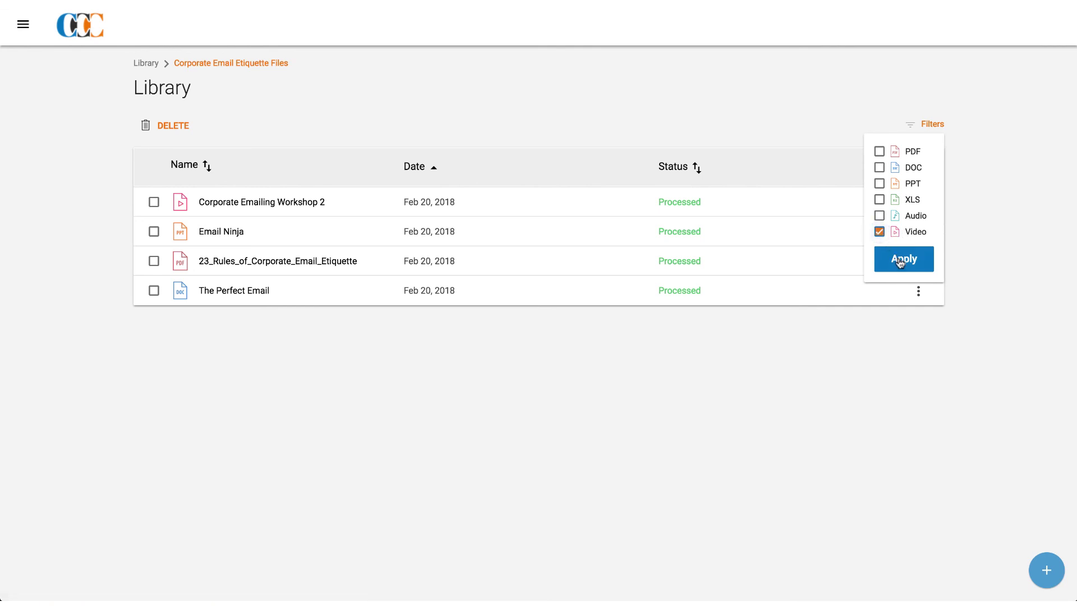
pyautogui.click(899, 259)
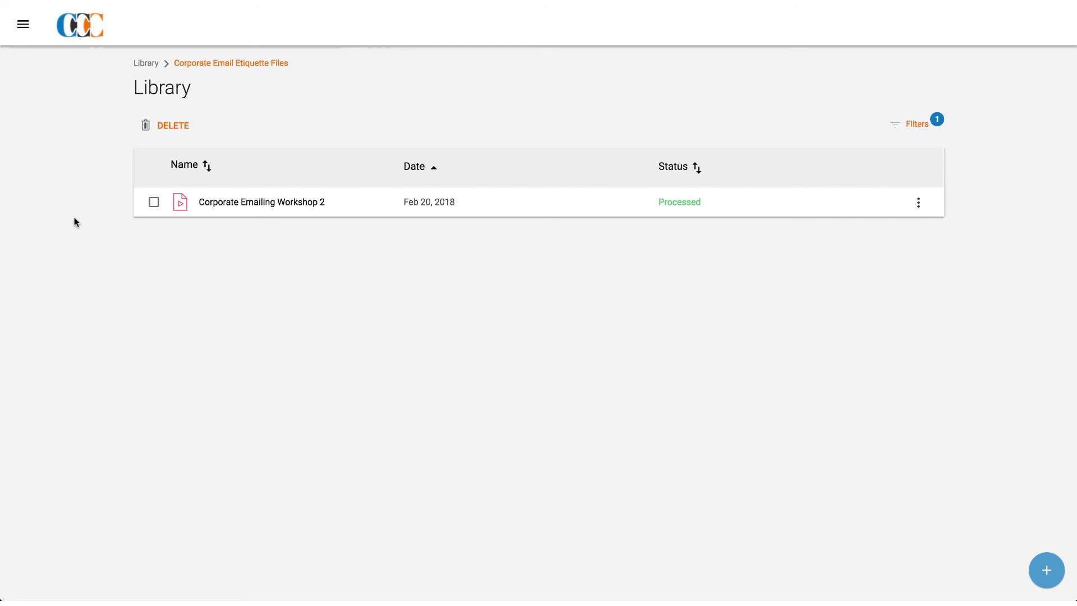
# Delete the Corporate Emailing Workshop 2 video and confirm its permanent removal
pyautogui.click(153, 202)
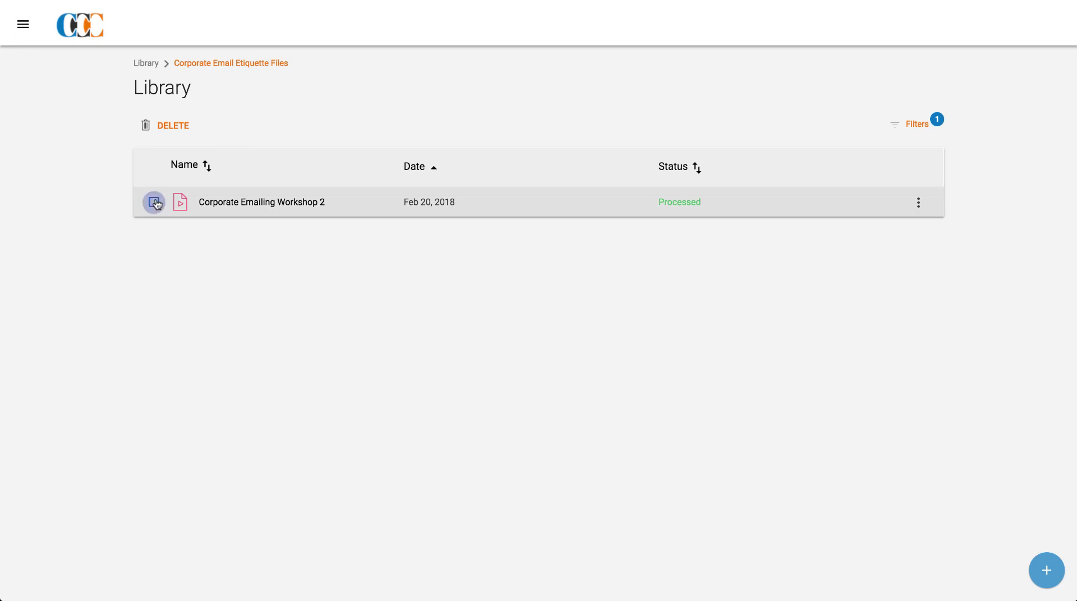
pyautogui.click(169, 126)
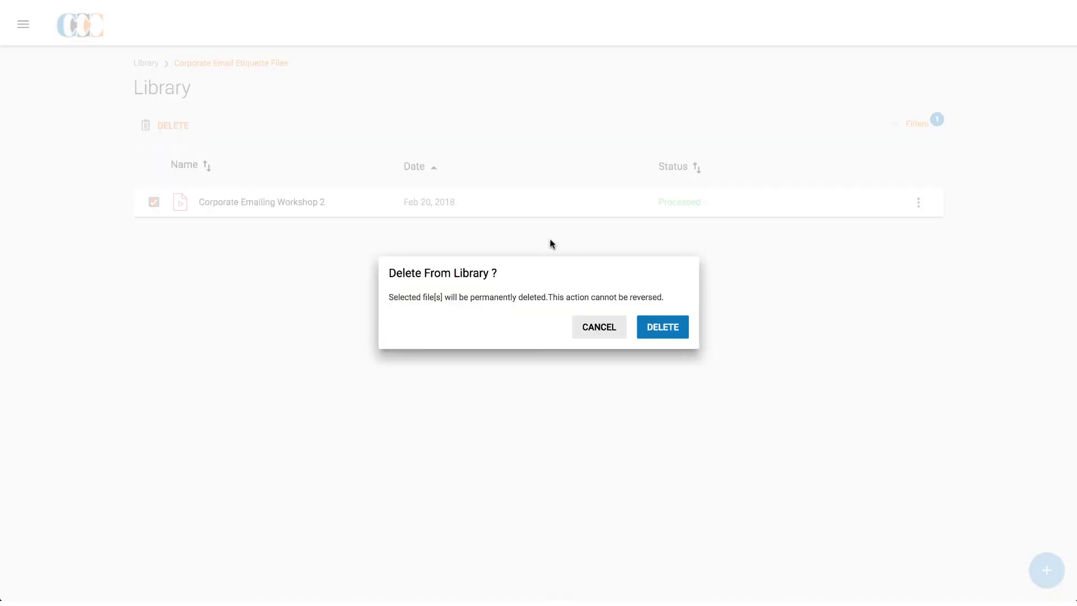
pyautogui.click(665, 327)
pyautogui.click(1046, 502)
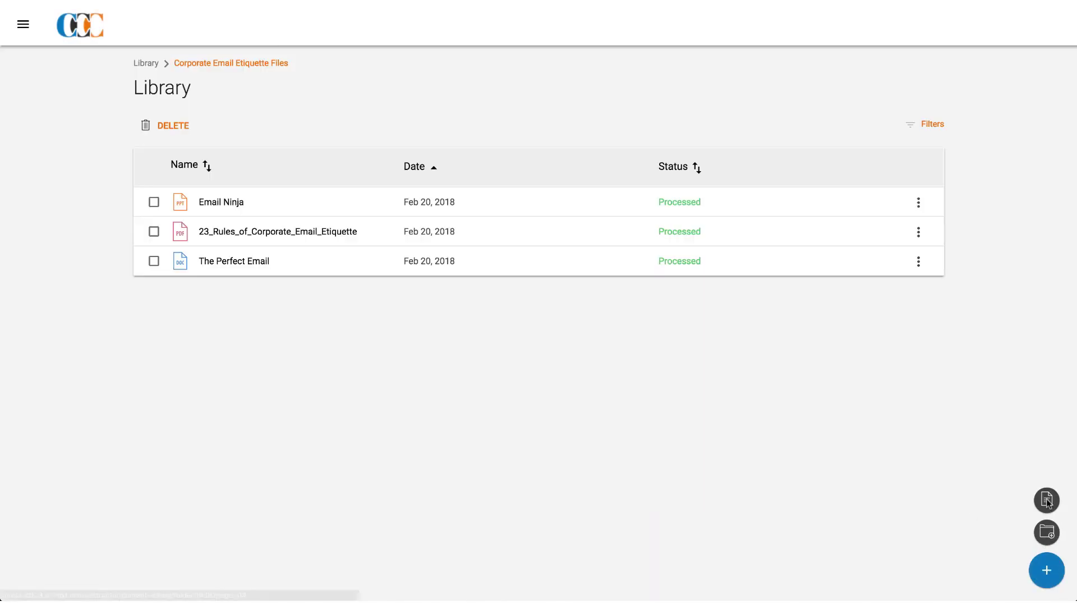
# Upload Corporate Emailing Workshop 1.mp4 from the Corporate Emailing Workshop Drive folder
pyautogui.click(372, 286)
pyautogui.click(457, 226)
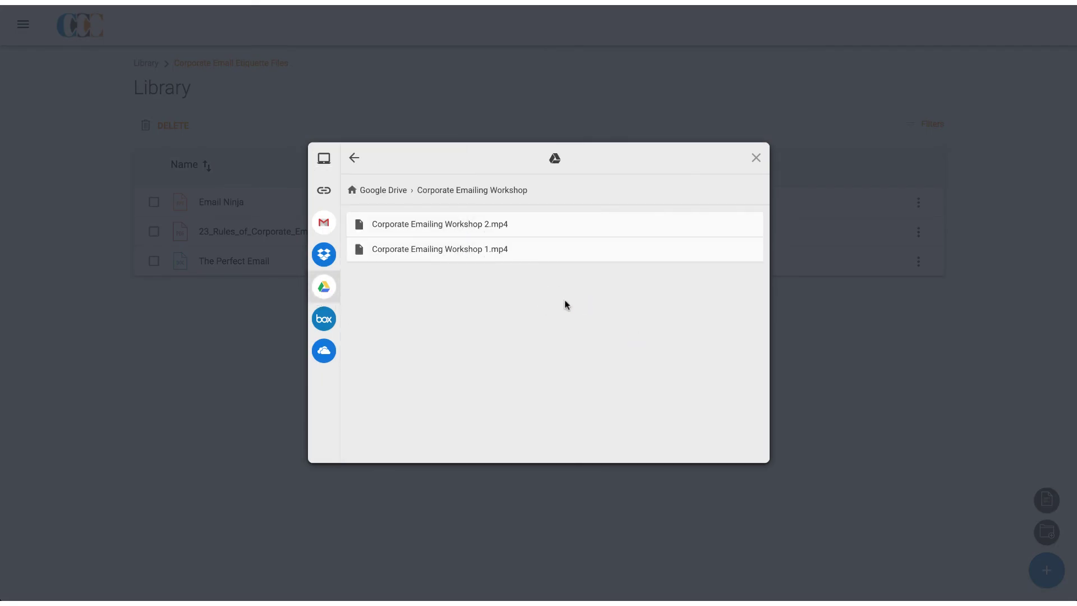
pyautogui.click(454, 248)
pyautogui.click(727, 450)
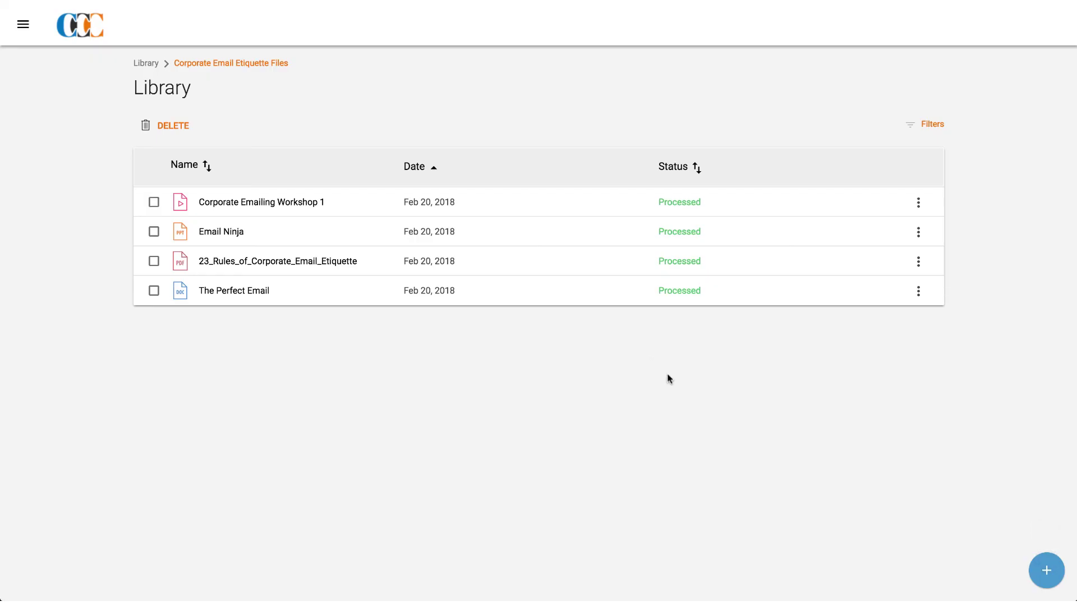